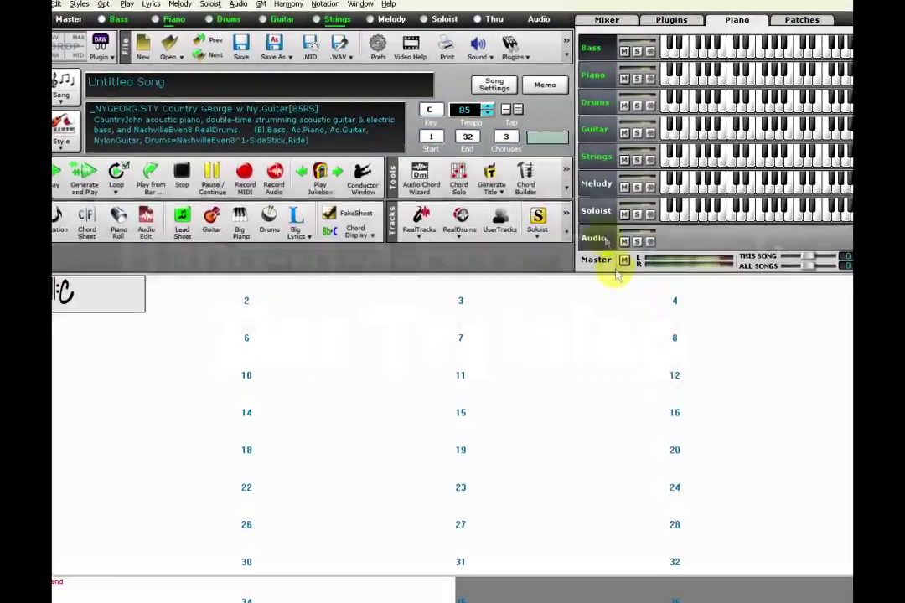
# Step: Open the Ear Training window from the toolbar chevron's Practice menu
pyautogui.click(566, 40)
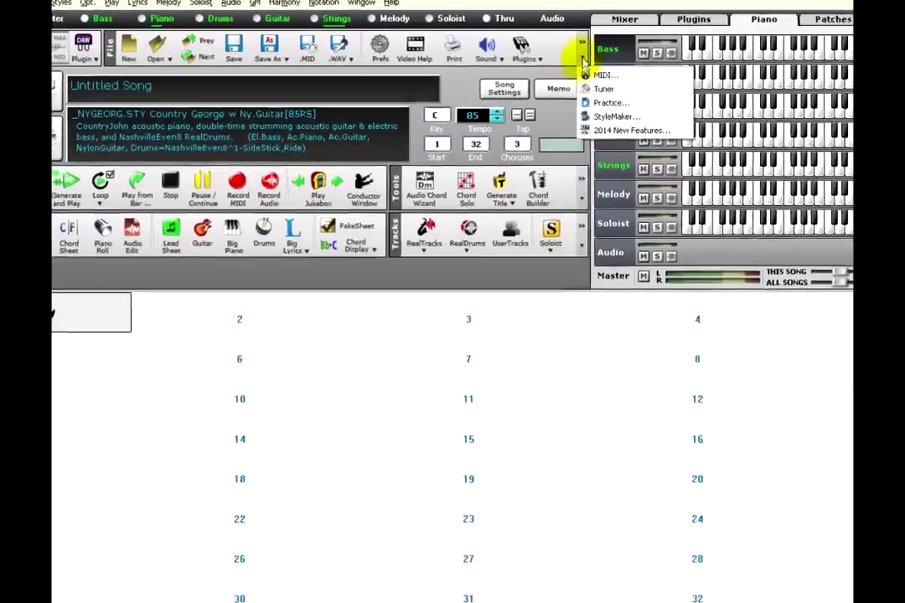
pyautogui.click(593, 105)
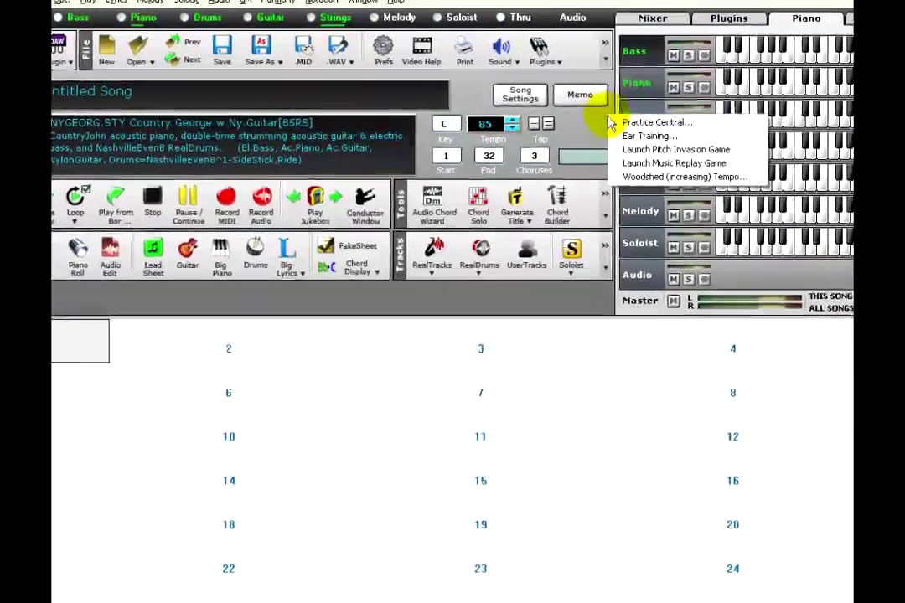
pyautogui.click(630, 139)
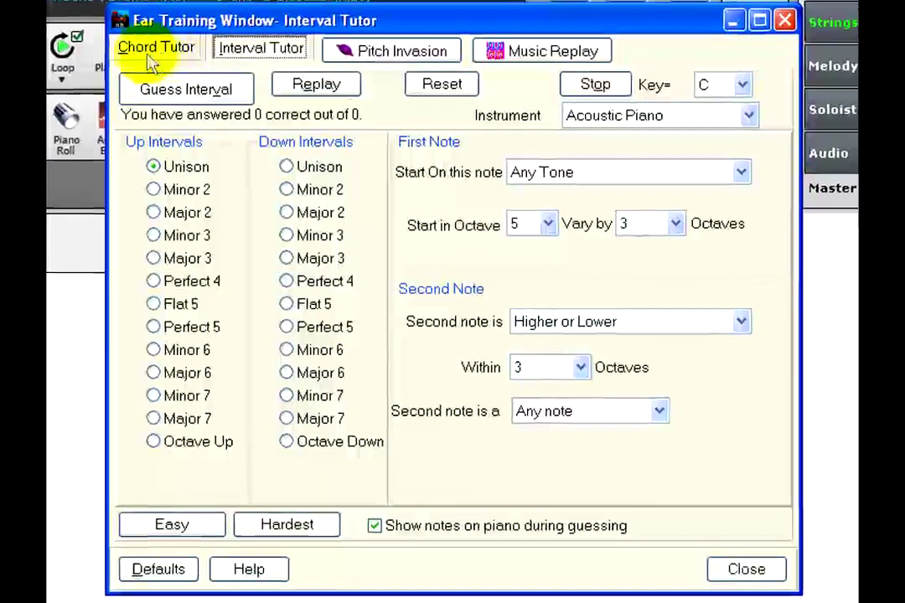
# Step: Show the Chord Tutor page and select the Maj chord extension
pyautogui.click(134, 55)
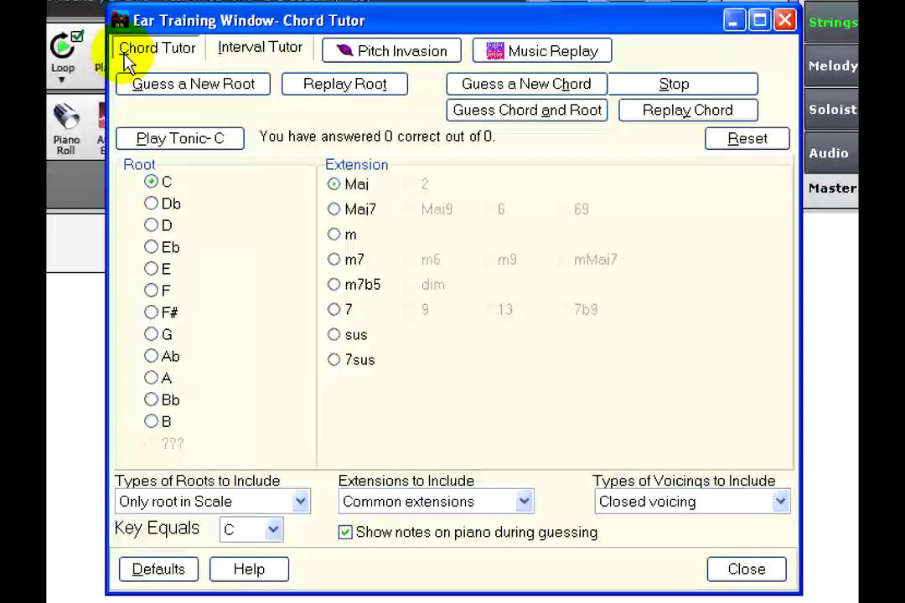
pyautogui.click(245, 49)
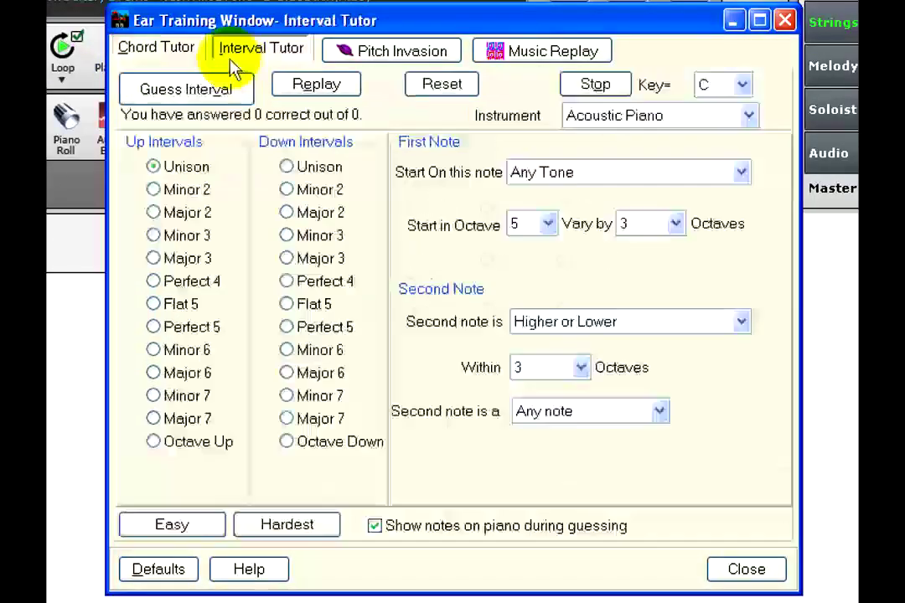
pyautogui.click(143, 54)
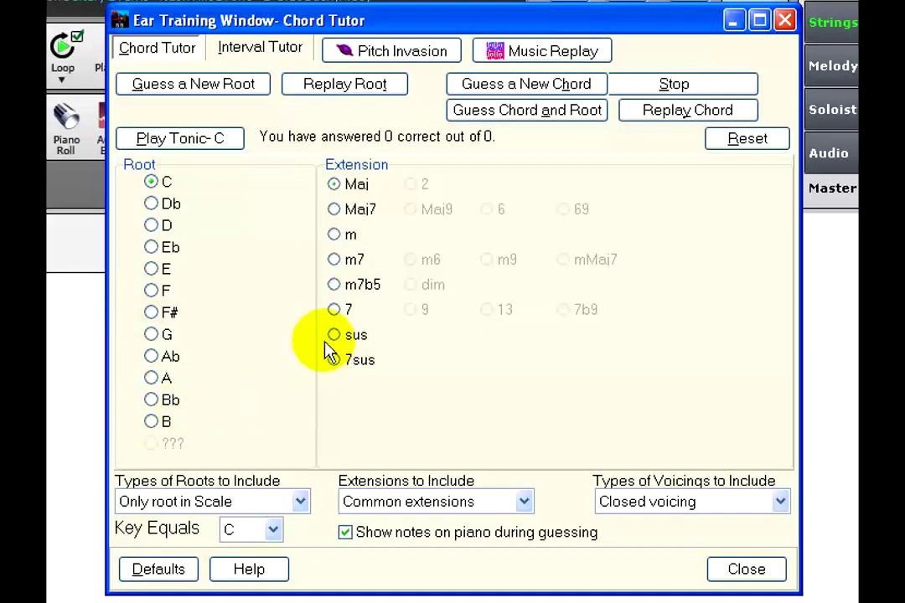
pyautogui.click(334, 183)
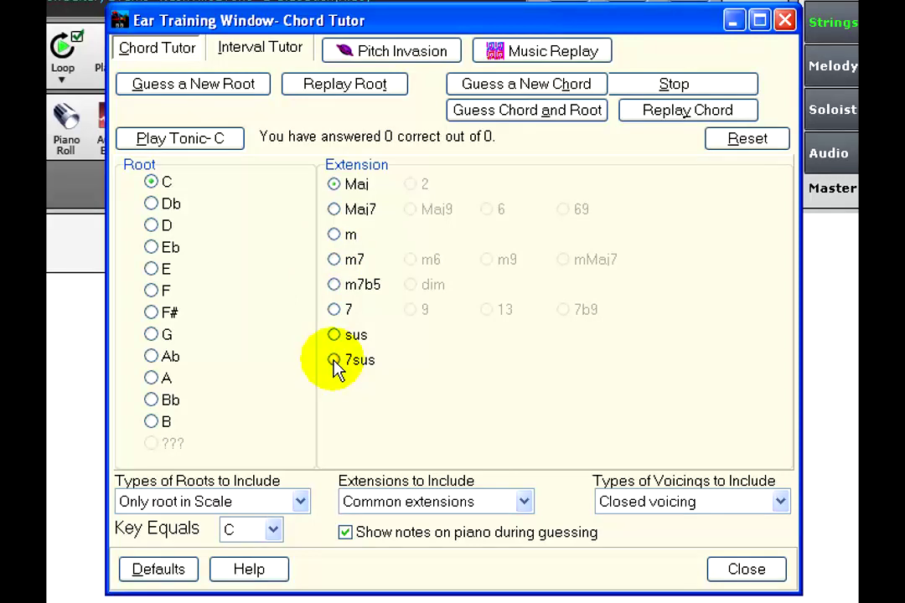
# Step: Play root-guessing rounds, answering F and then C, reaching 8 correct of 11
pyautogui.click(221, 92)
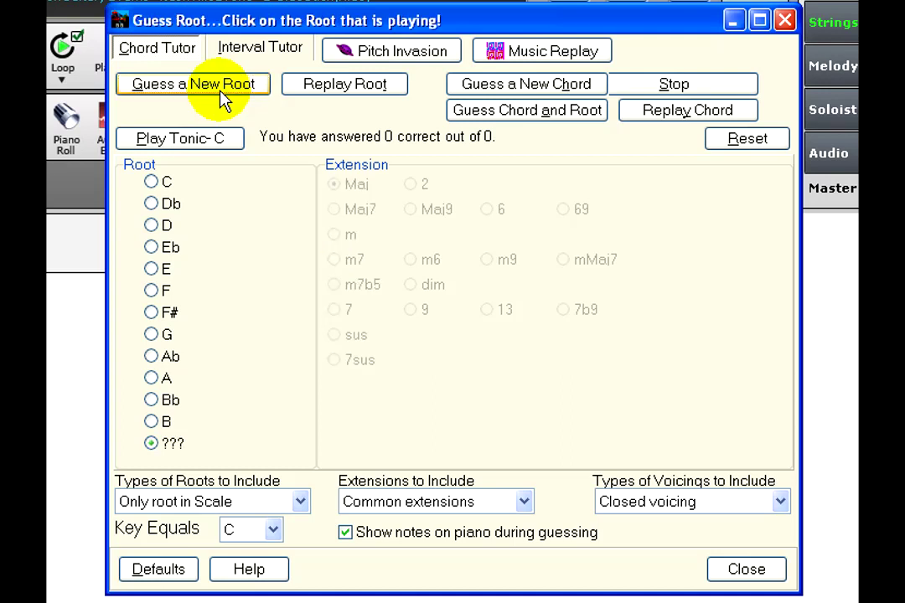
pyautogui.click(298, 89)
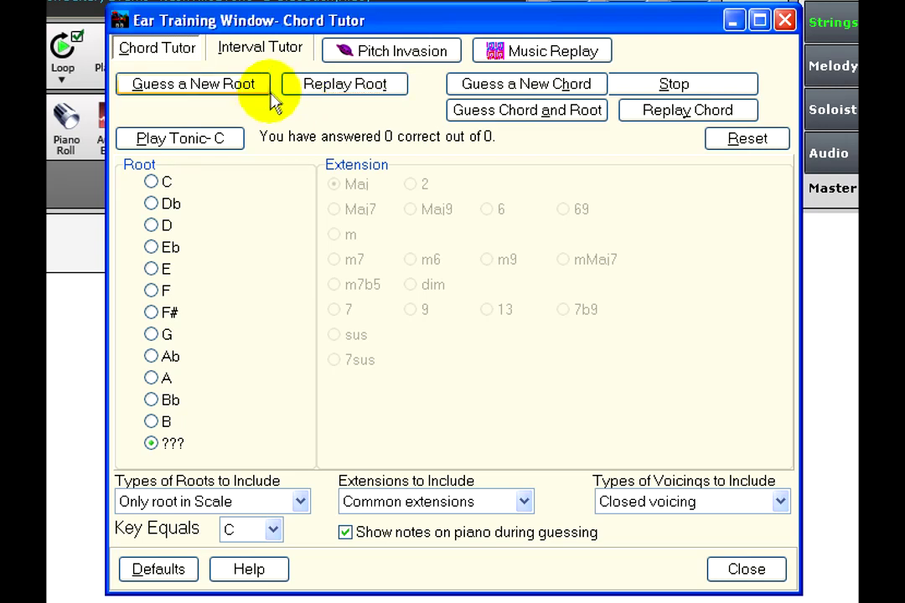
pyautogui.click(153, 290)
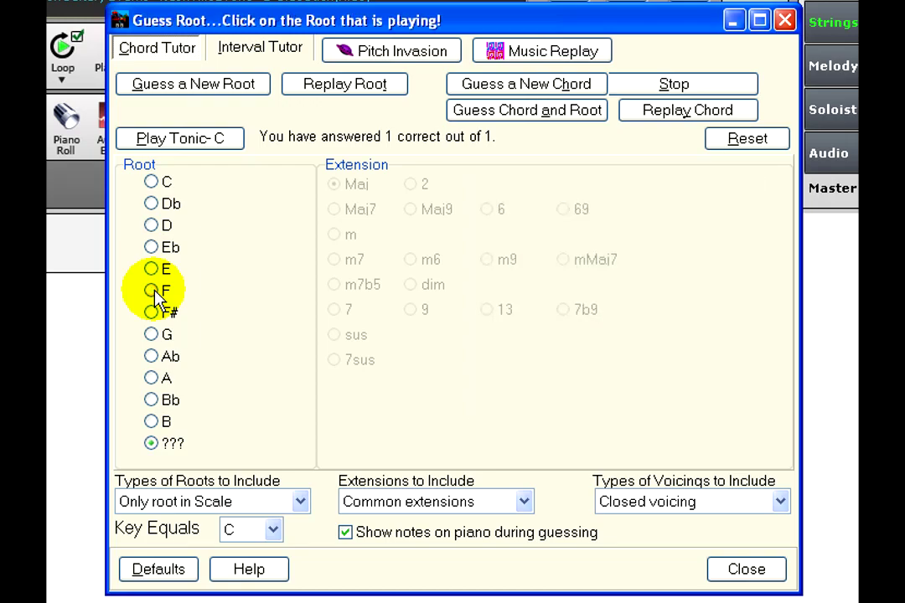
pyautogui.click(153, 182)
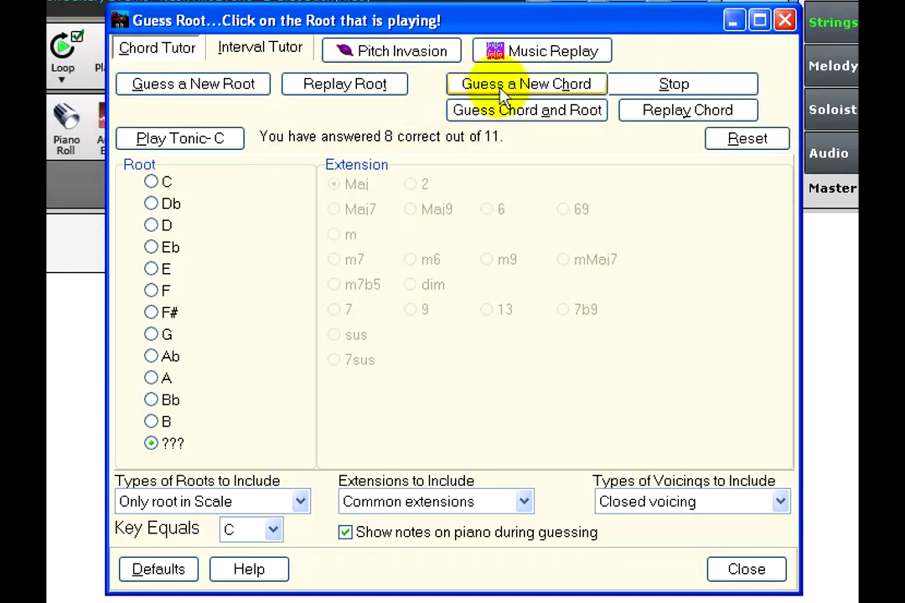
# Step: Guess chord types by ear, answering Maj7, minor, Maj and Maj7
pyautogui.click(595, 95)
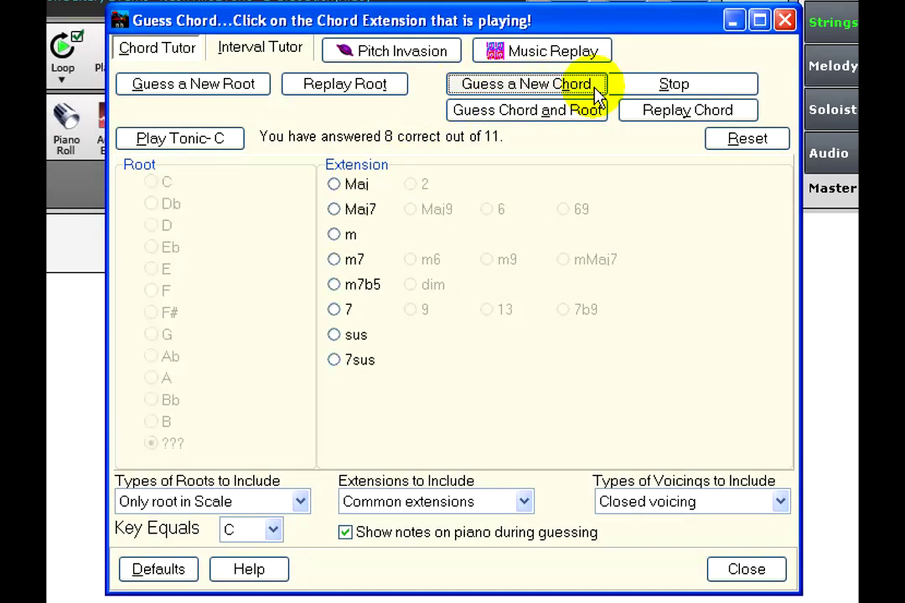
pyautogui.click(630, 121)
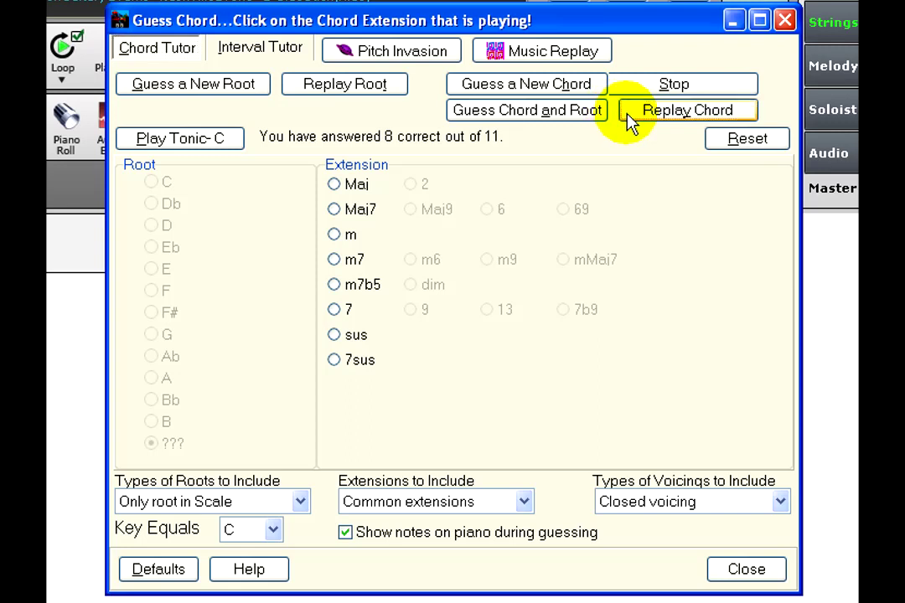
pyautogui.click(374, 218)
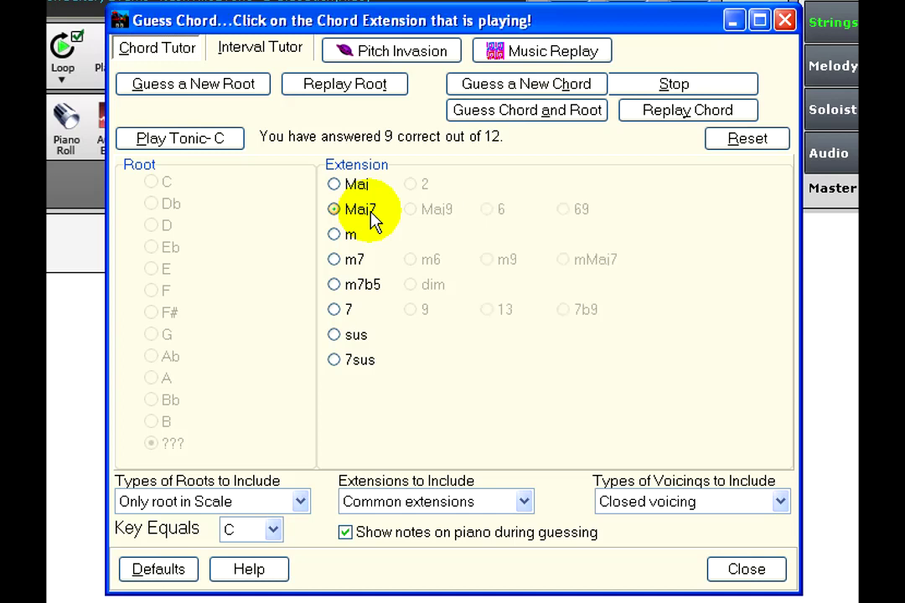
pyautogui.click(349, 236)
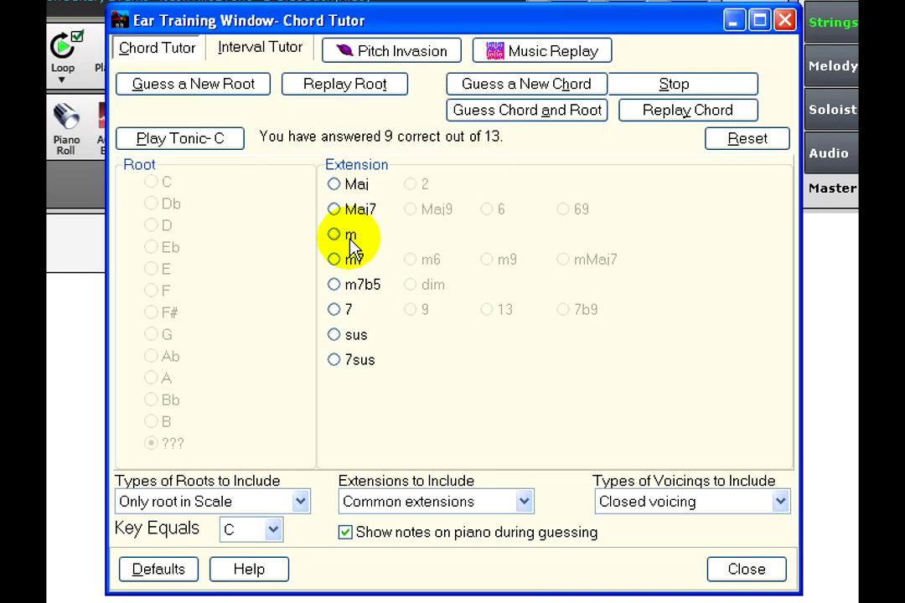
pyautogui.click(355, 188)
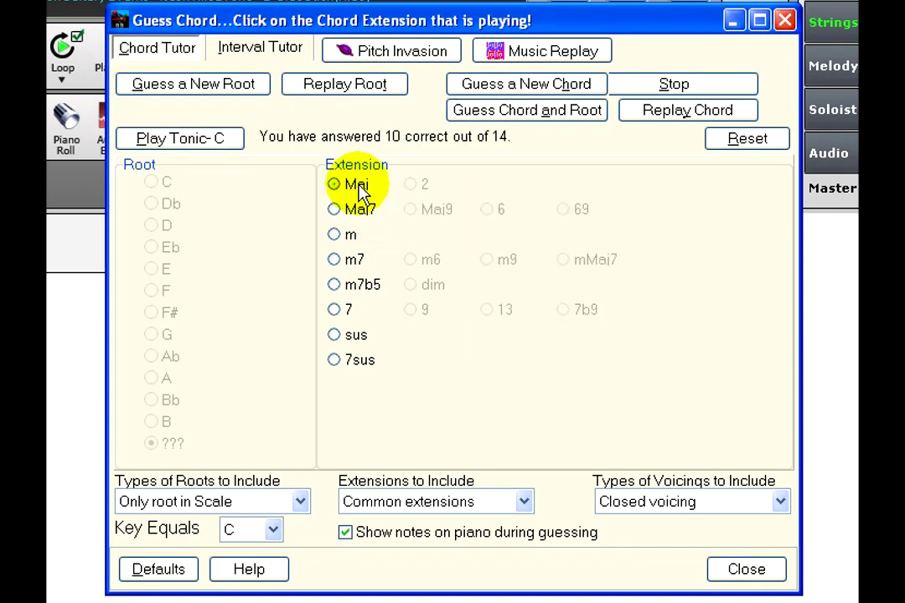
pyautogui.click(360, 211)
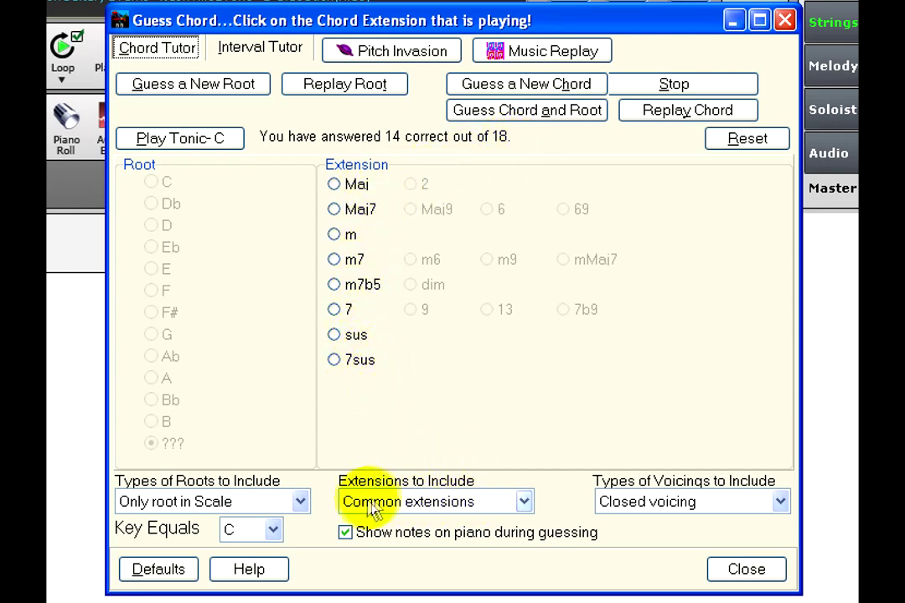
# Step: Include Any extension with Open voicing, then start a combined root-and-chord round
pyautogui.click(523, 502)
pyautogui.click(466, 528)
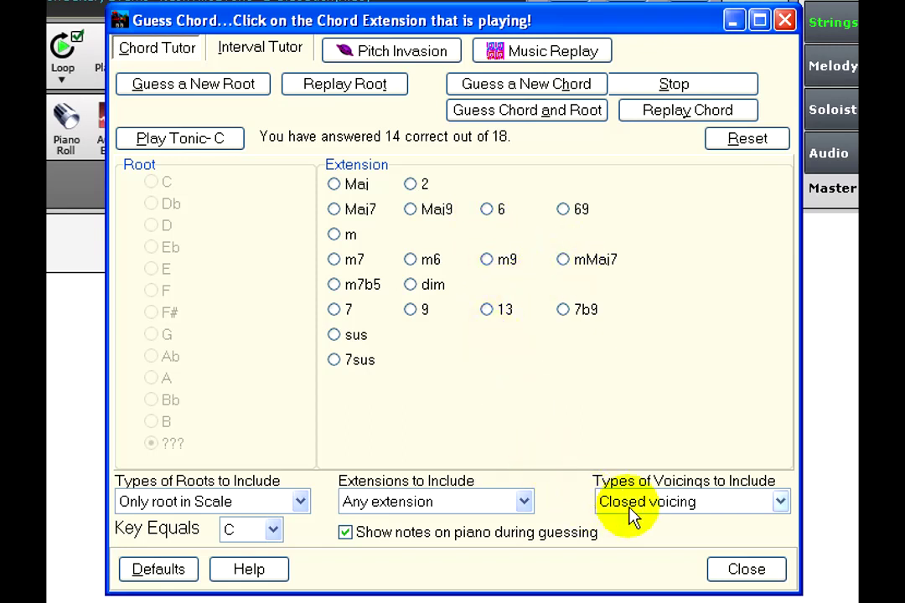
pyautogui.click(779, 502)
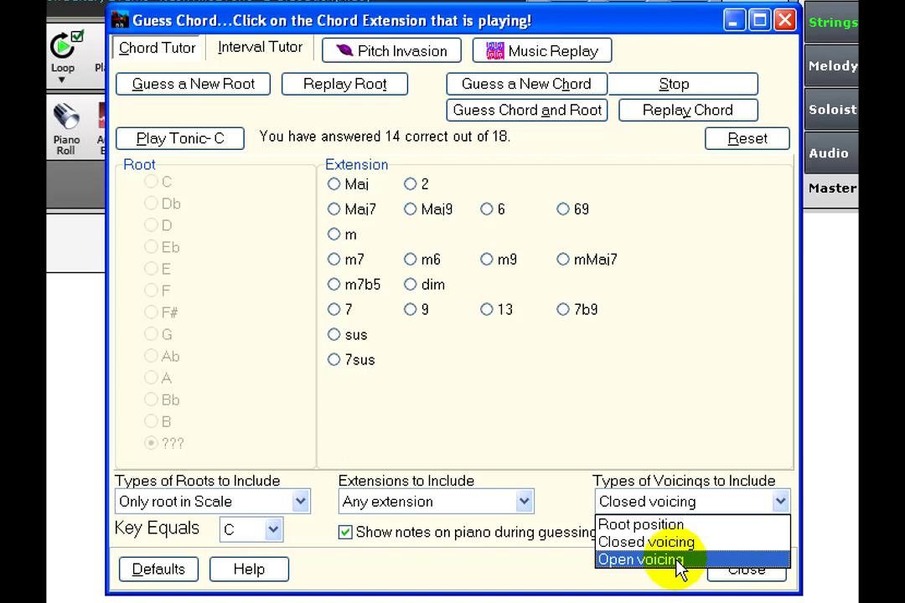
pyautogui.click(680, 559)
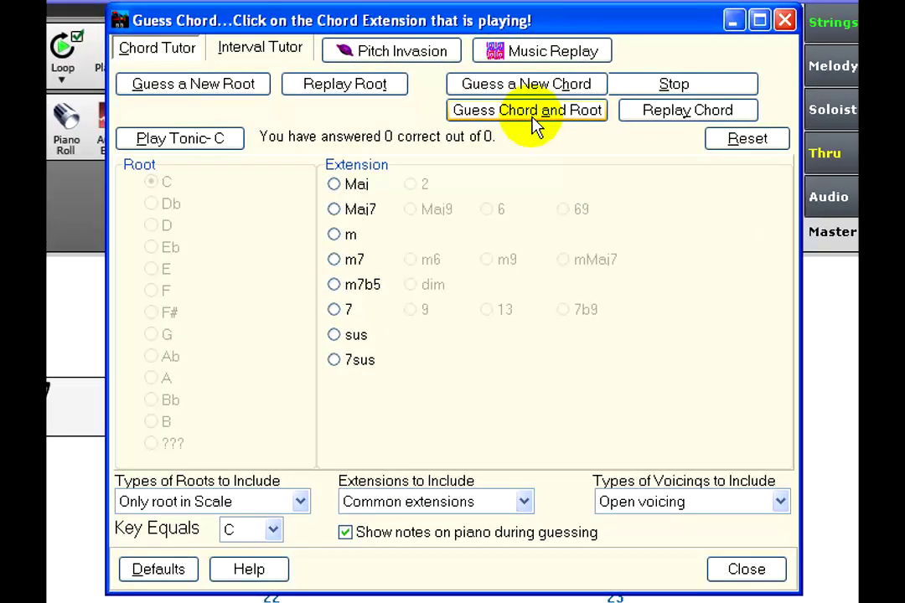
pyautogui.click(537, 126)
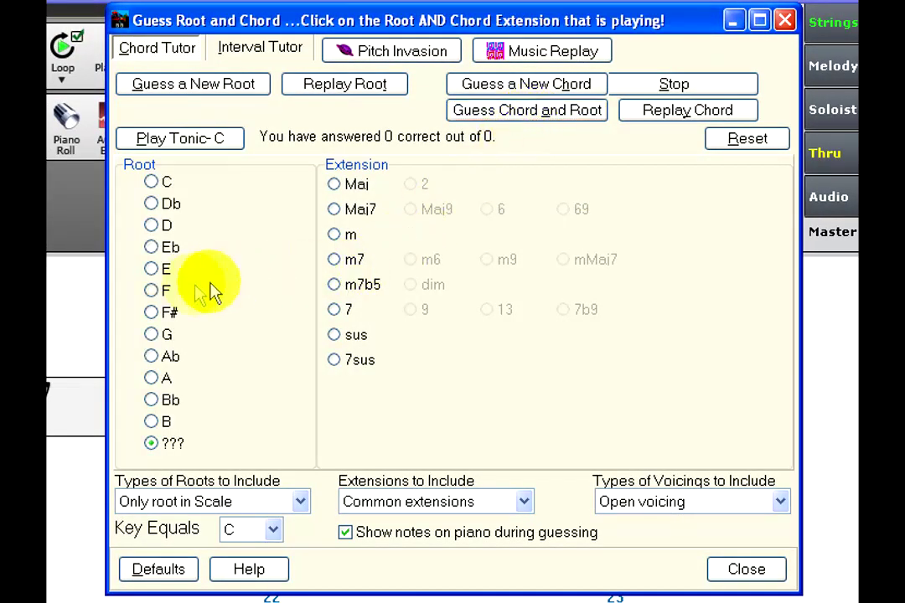
# Step: Identify the first two chords correctly as FMaj7 and F7
pyautogui.click(153, 292)
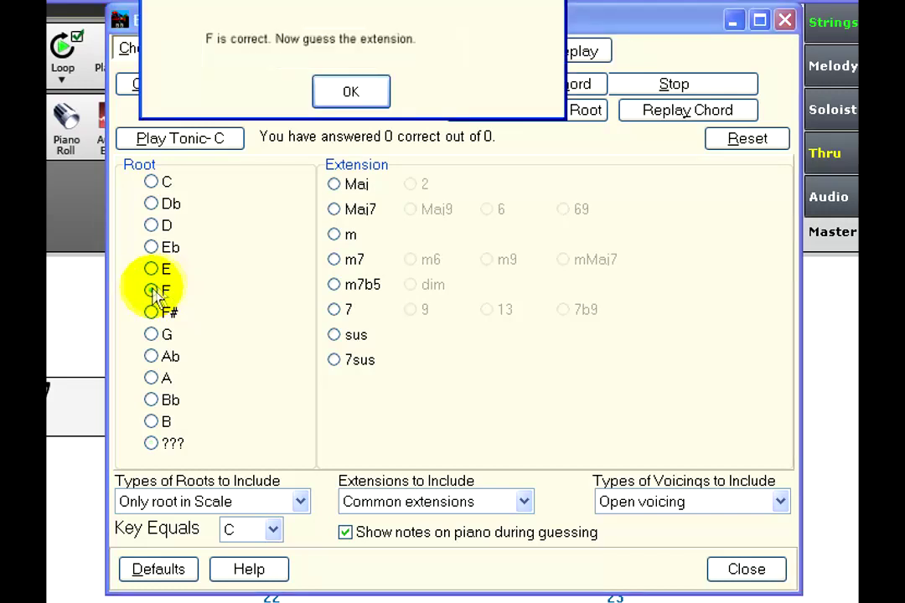
pyautogui.click(350, 97)
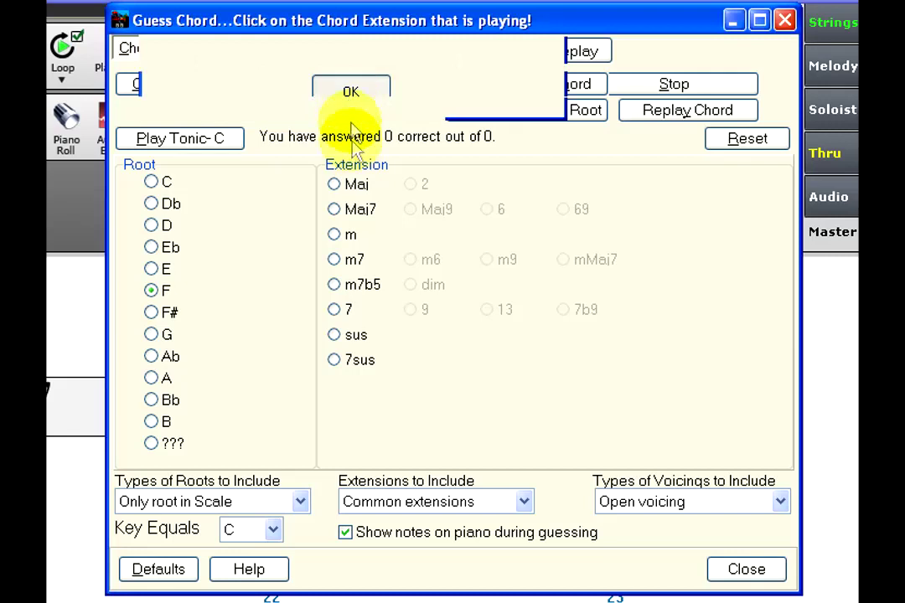
pyautogui.click(337, 213)
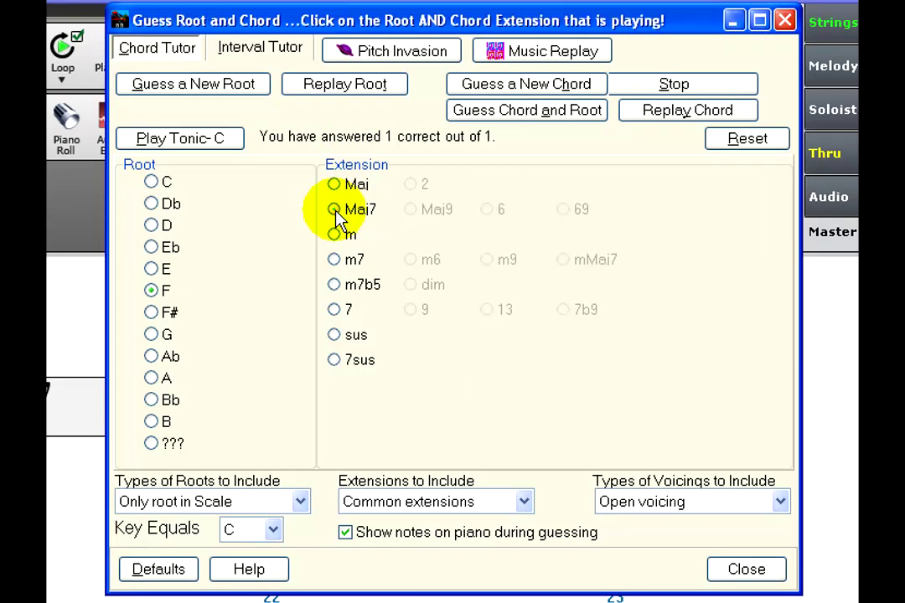
pyautogui.click(166, 291)
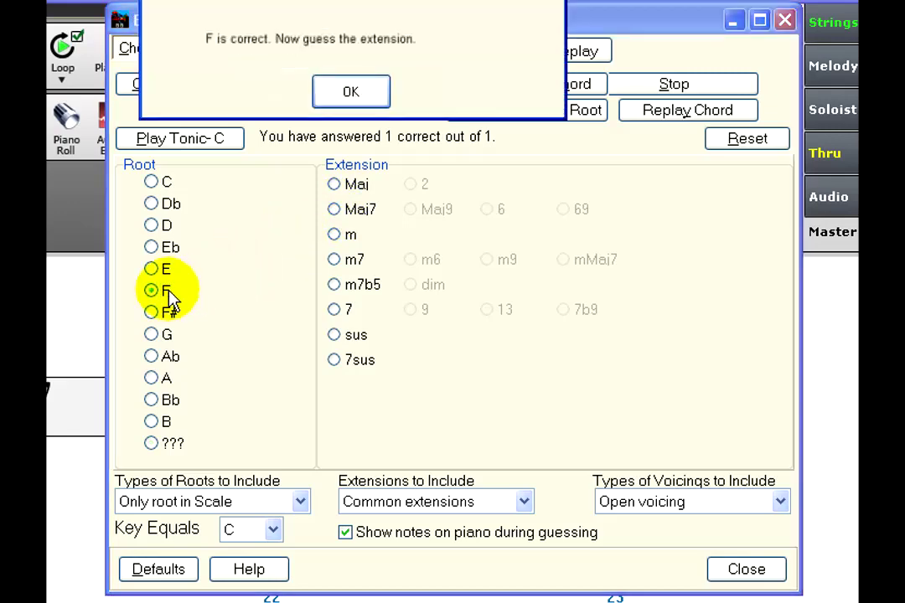
pyautogui.click(350, 93)
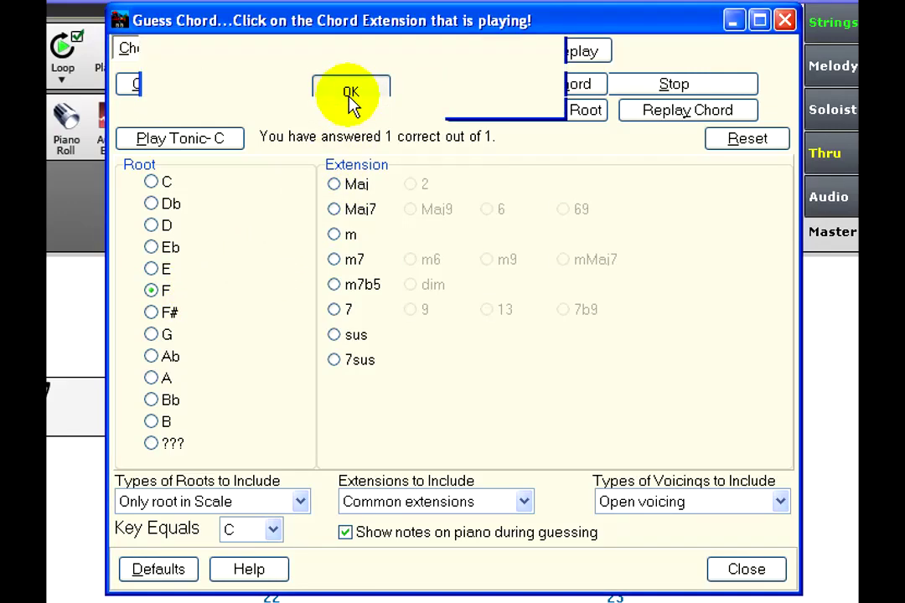
pyautogui.click(335, 310)
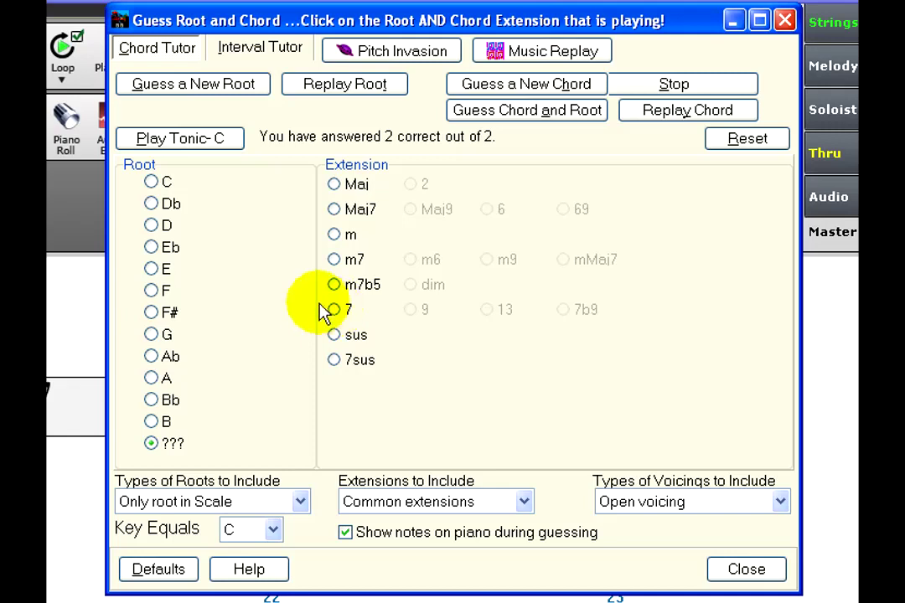
# Step: Identify the third chord as Am7b5 after hearing tonic C, then show Interval Tutor
pyautogui.click(224, 147)
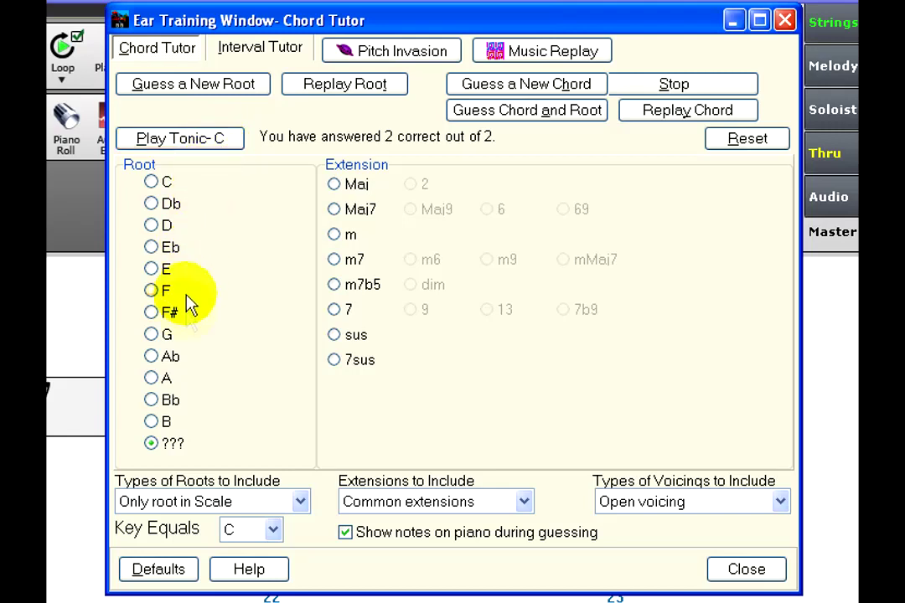
pyautogui.click(168, 378)
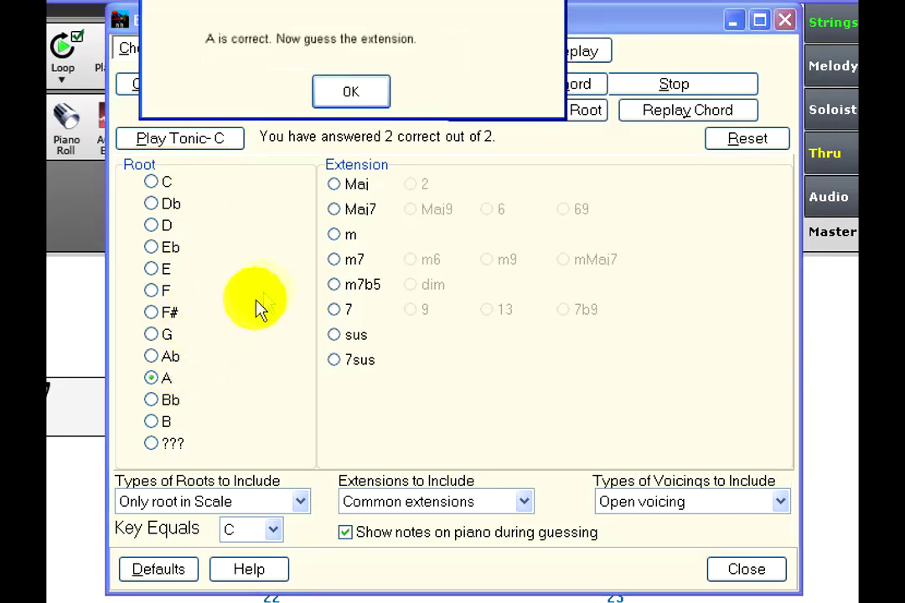
pyautogui.click(368, 98)
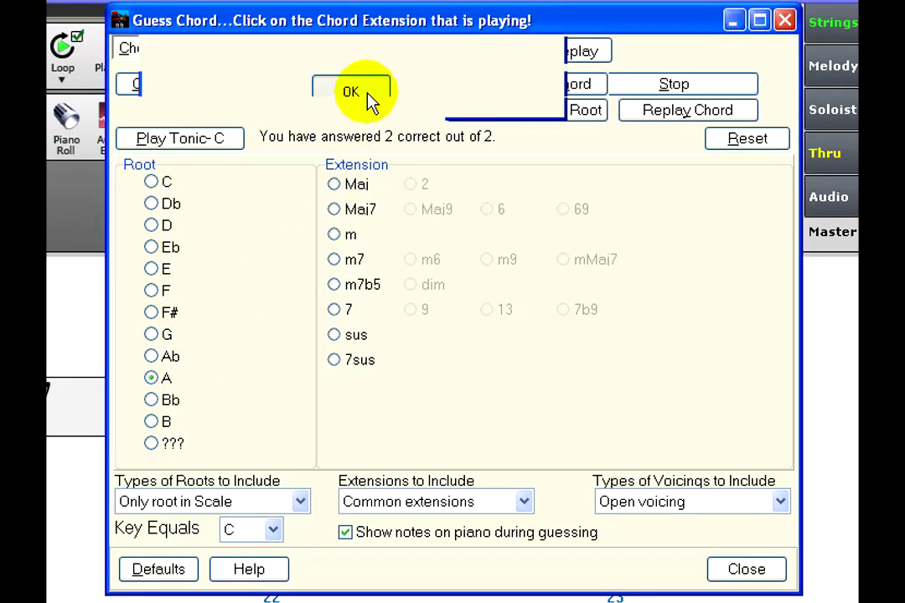
pyautogui.click(334, 284)
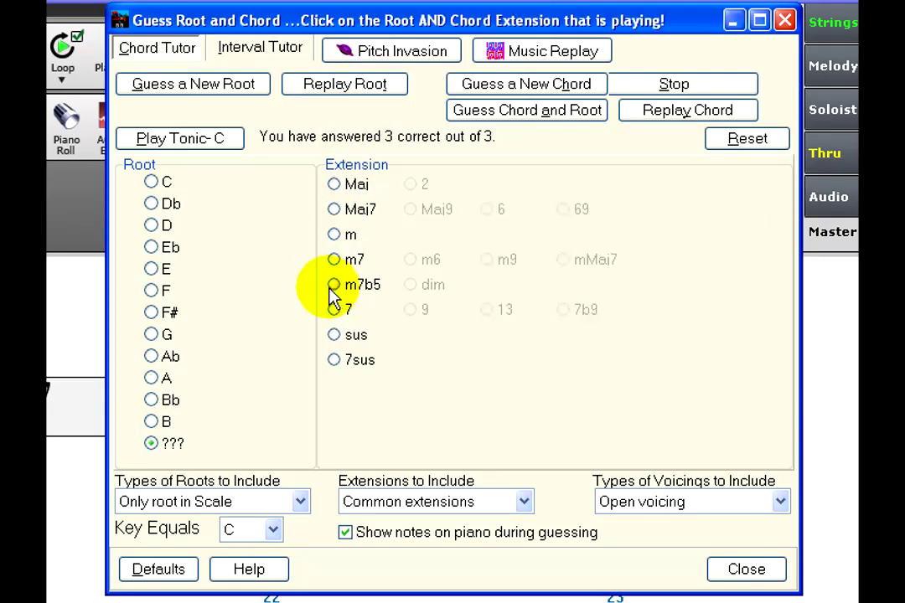
pyautogui.click(264, 59)
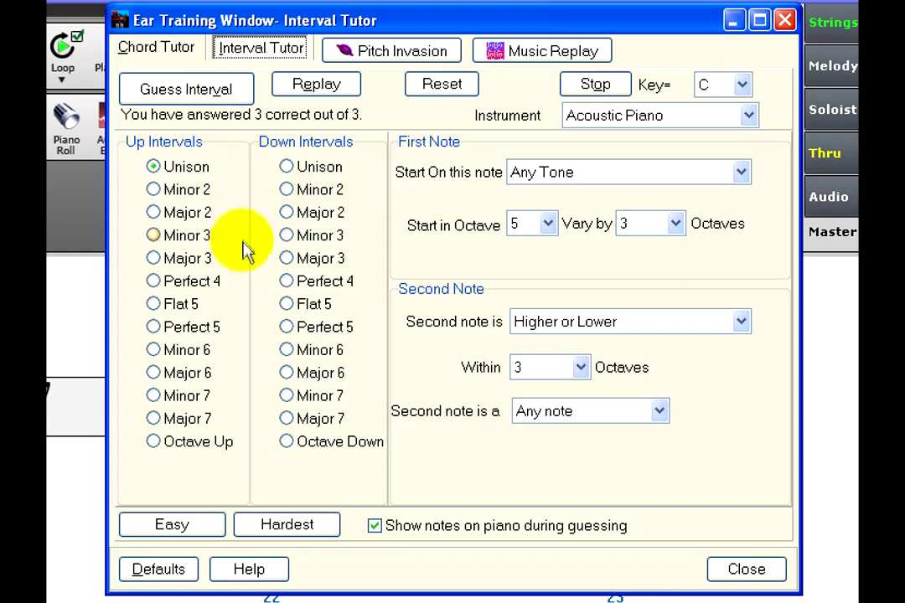
# Step: Apply the Easy settings and answer the intervals Unison, Perfect 4 up, and Unison
pyautogui.click(199, 534)
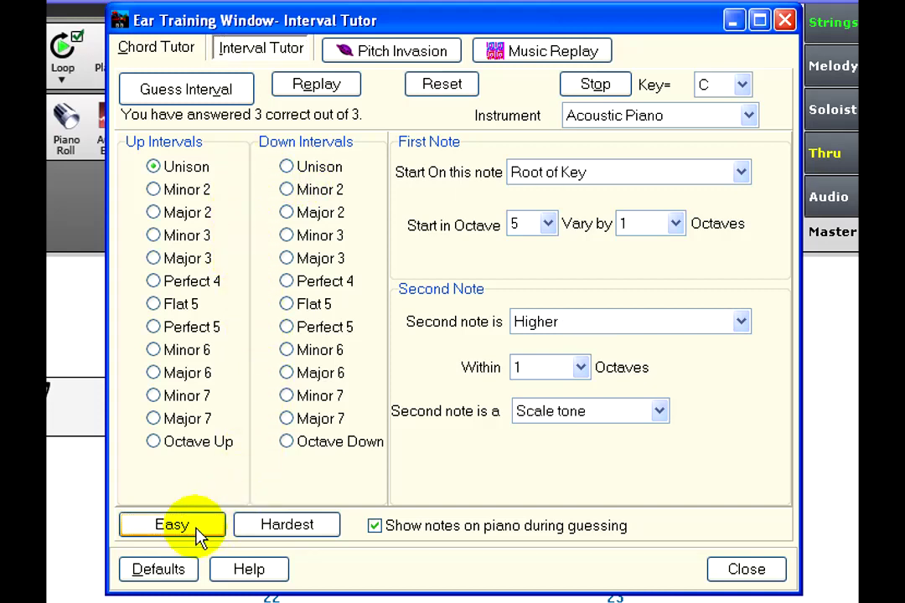
pyautogui.click(237, 95)
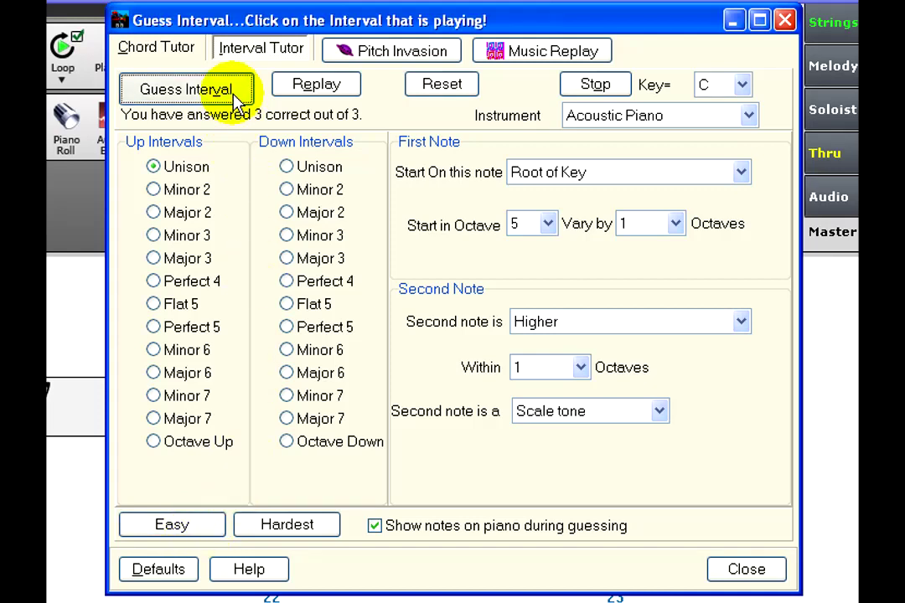
pyautogui.click(201, 167)
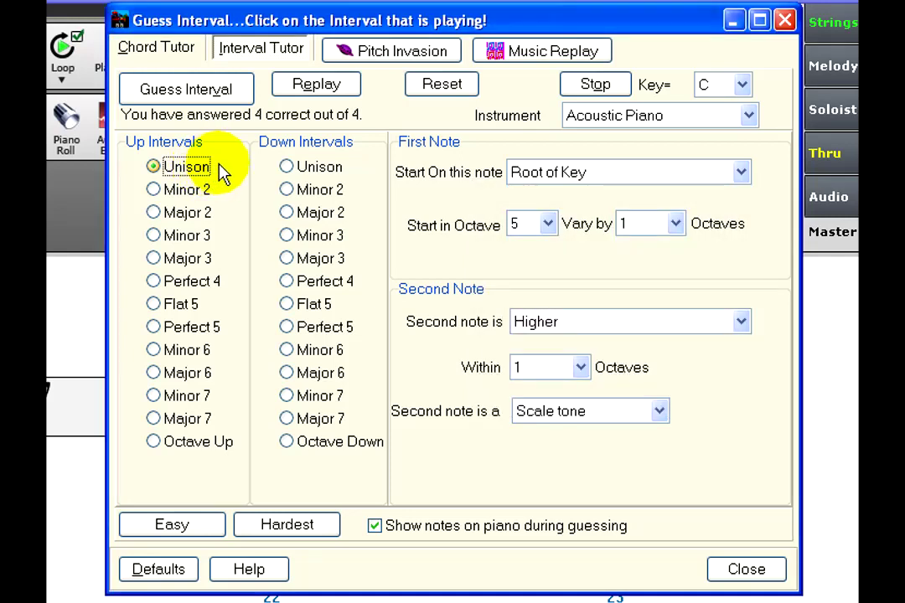
pyautogui.click(202, 286)
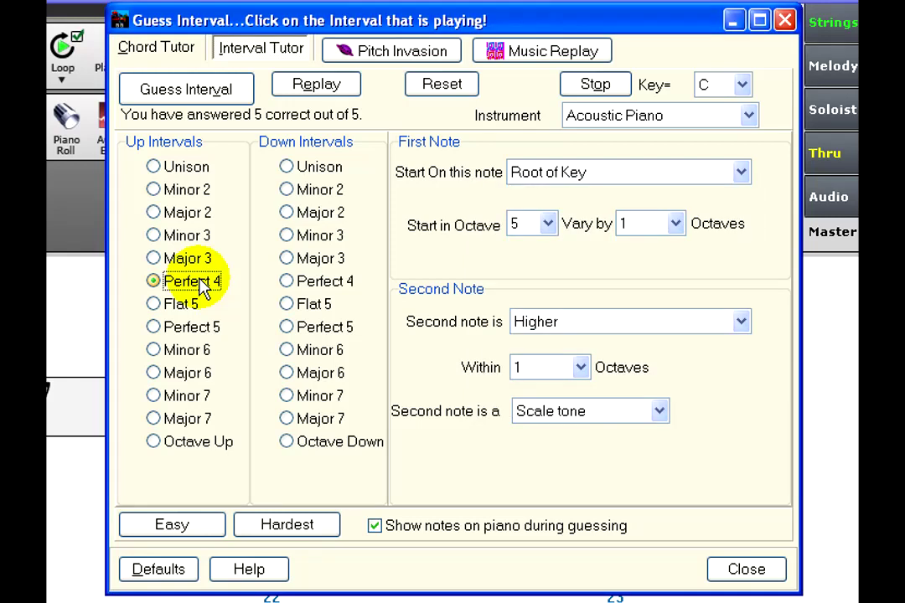
pyautogui.click(199, 174)
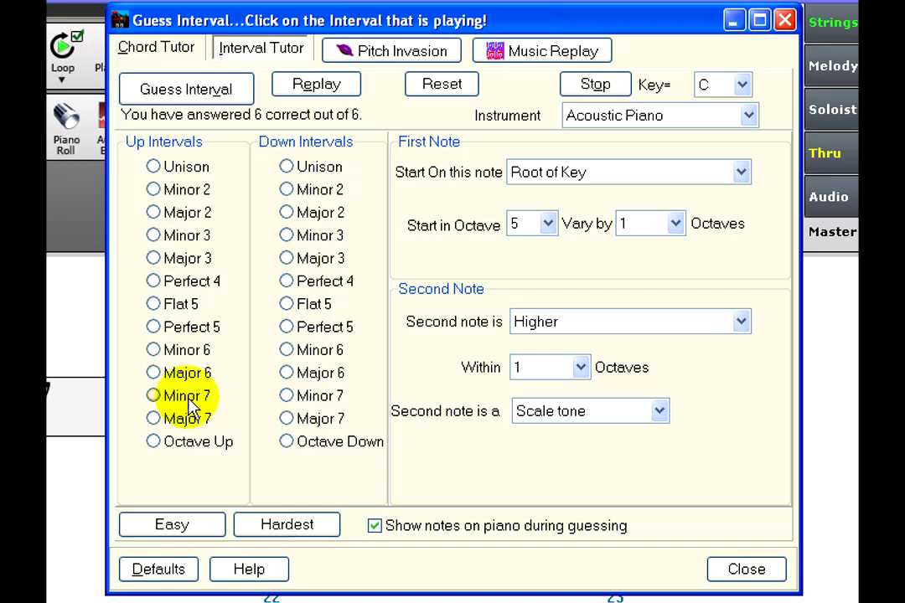
# Step: Set the second note to Any note and Lower, then apply the Hardest preset
pyautogui.click(569, 419)
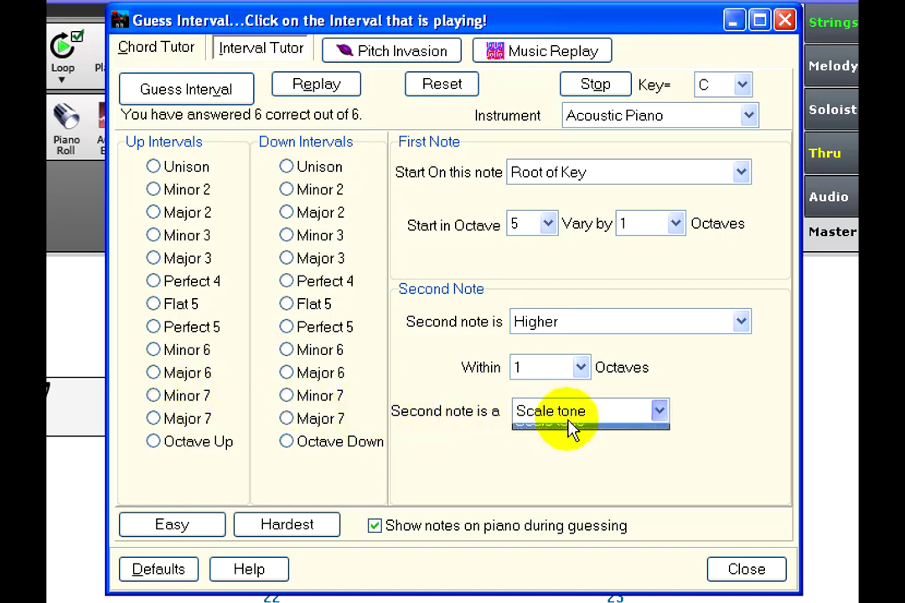
pyautogui.click(570, 433)
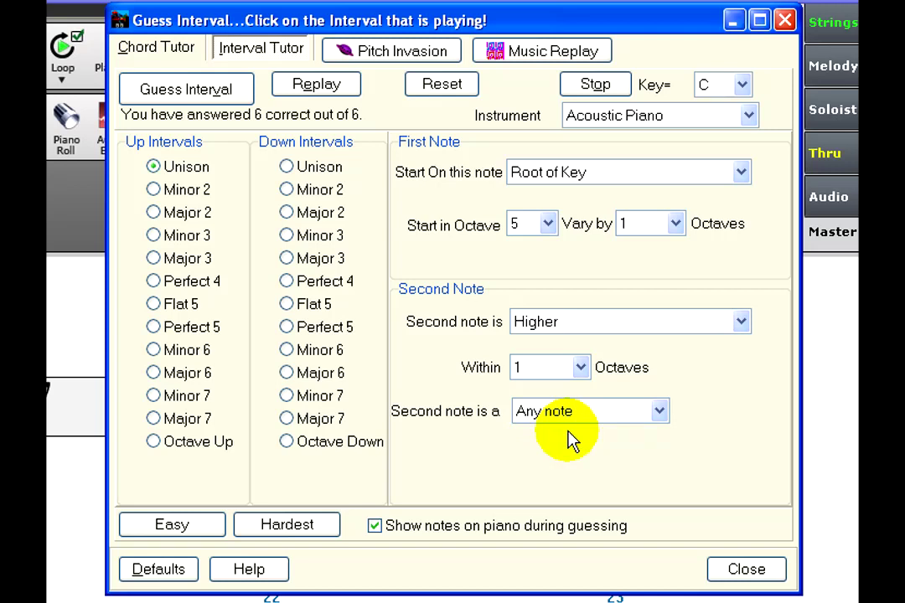
pyautogui.click(567, 327)
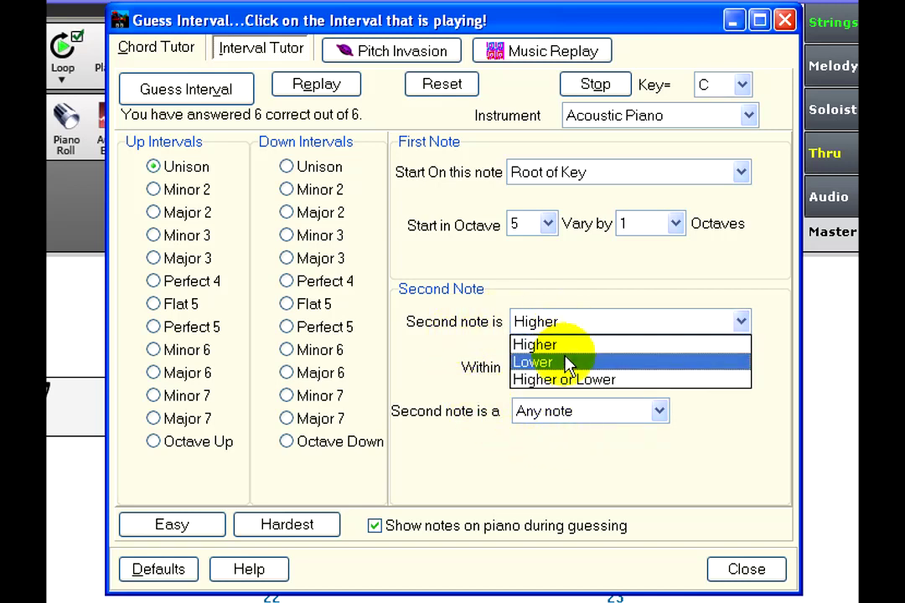
pyautogui.click(568, 364)
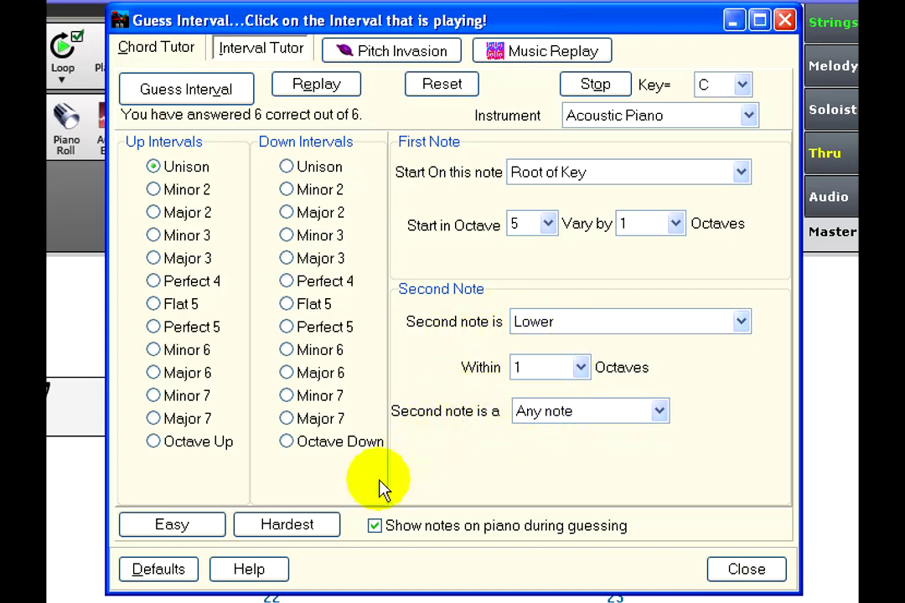
pyautogui.click(319, 536)
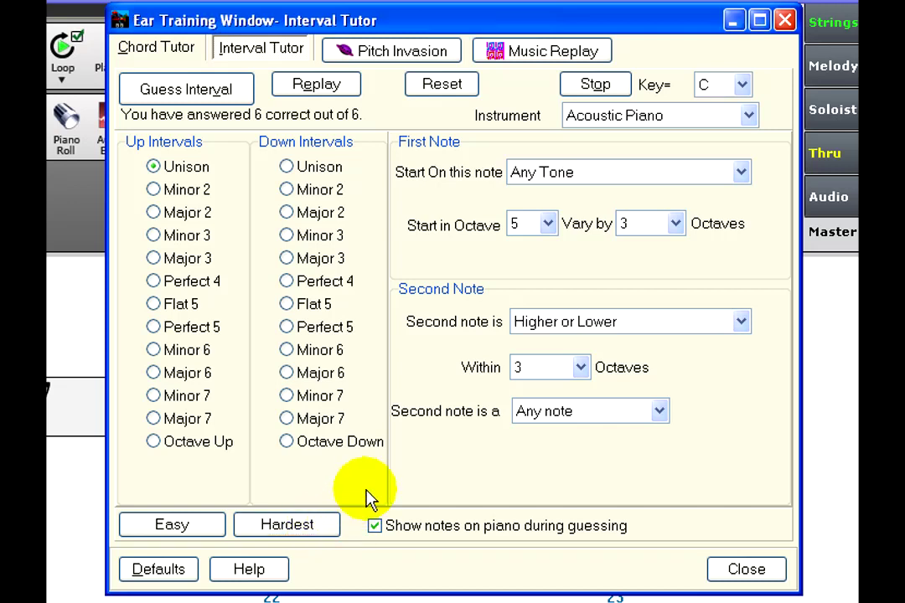